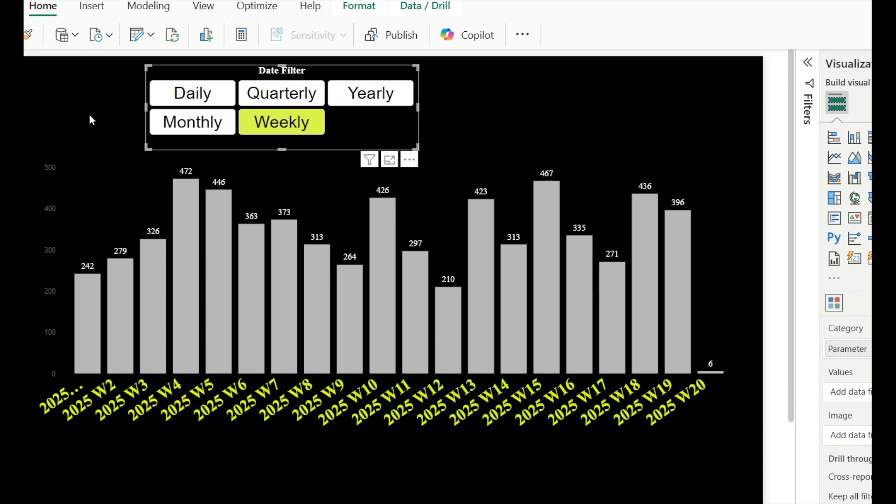
# Step: Cycle the Date Filter chart through Monthly, Weekly and Quarterly views, finishing on Quarterly 2025 Q1–Q2
pyautogui.click(218, 132)
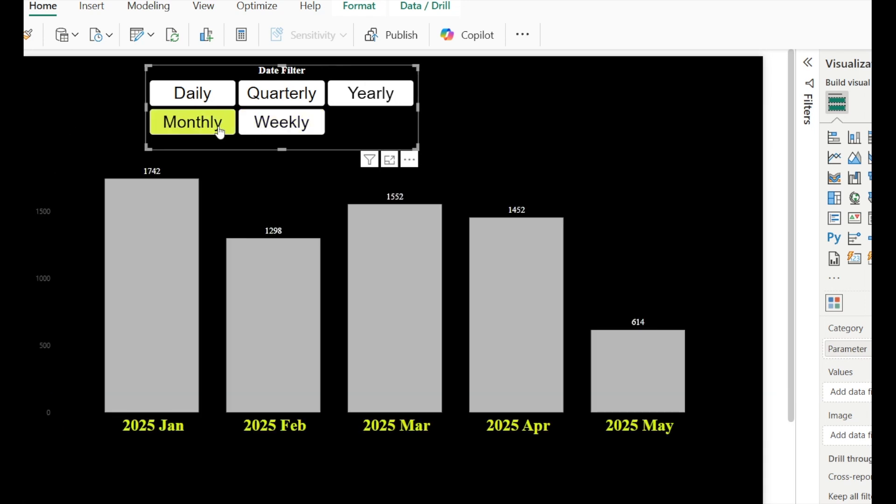
pyautogui.click(283, 97)
pyautogui.click(284, 125)
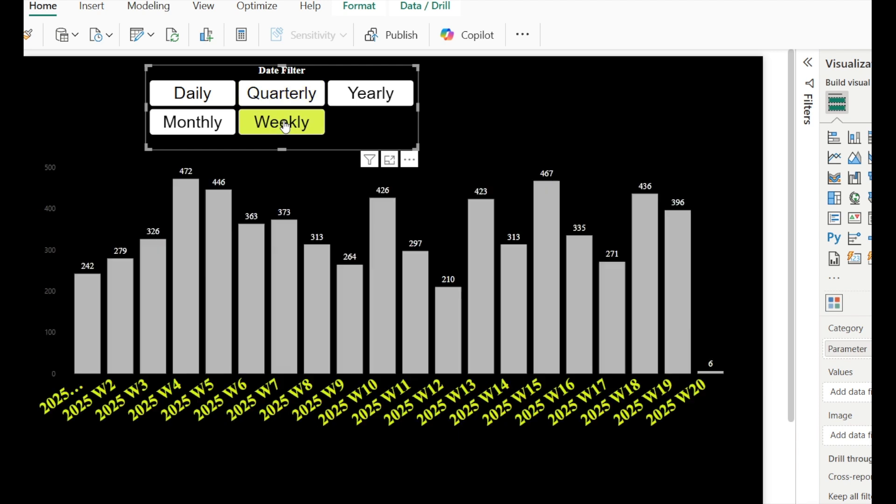
pyautogui.click(219, 126)
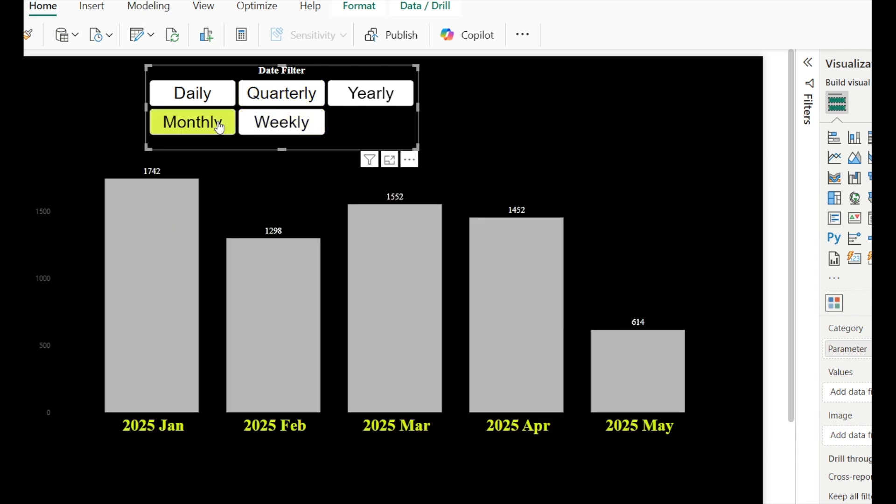
pyautogui.click(280, 126)
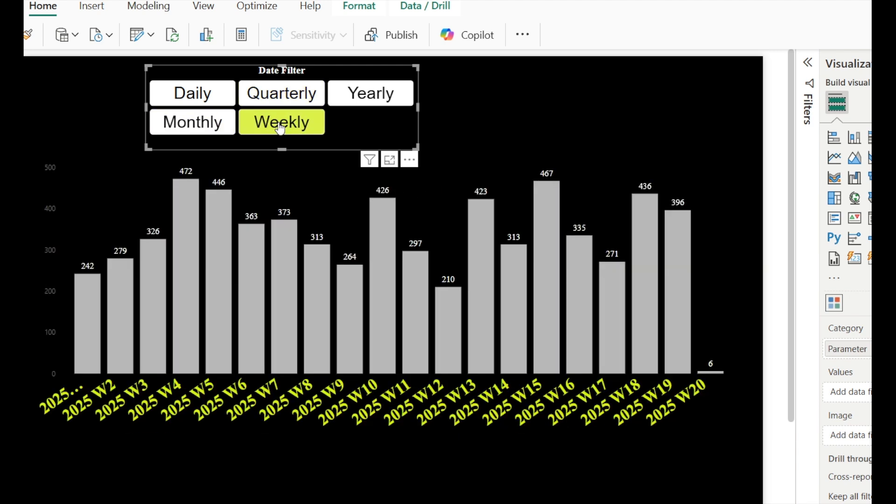
pyautogui.click(284, 98)
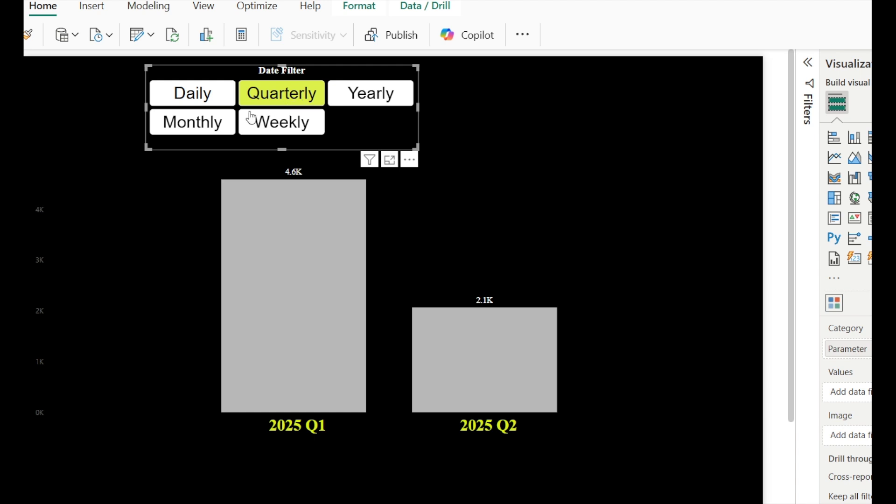
pyautogui.click(219, 126)
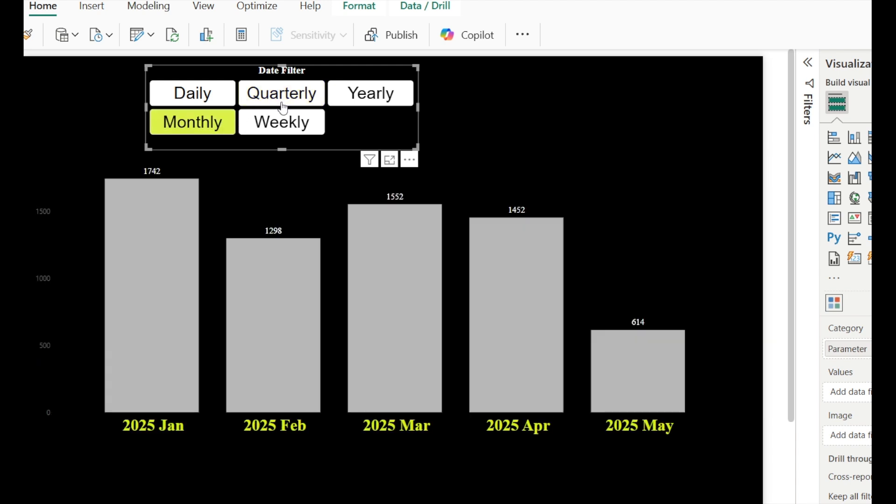
pyautogui.click(282, 105)
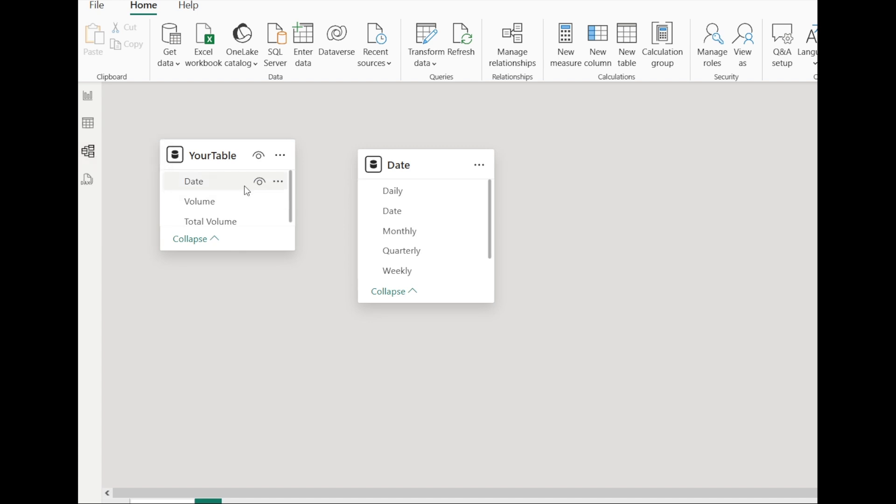
# Step: Link YourTable[Date] to Date[Date] as many-to-one with Both cross-filter direction, and save
pyautogui.moveTo(226, 186)
pyautogui.mouseDown()
pyautogui.moveTo(267, 181)
pyautogui.moveTo(400, 224)
pyautogui.moveTo(422, 221)
pyautogui.moveTo(412, 221)
pyautogui.mouseUp()
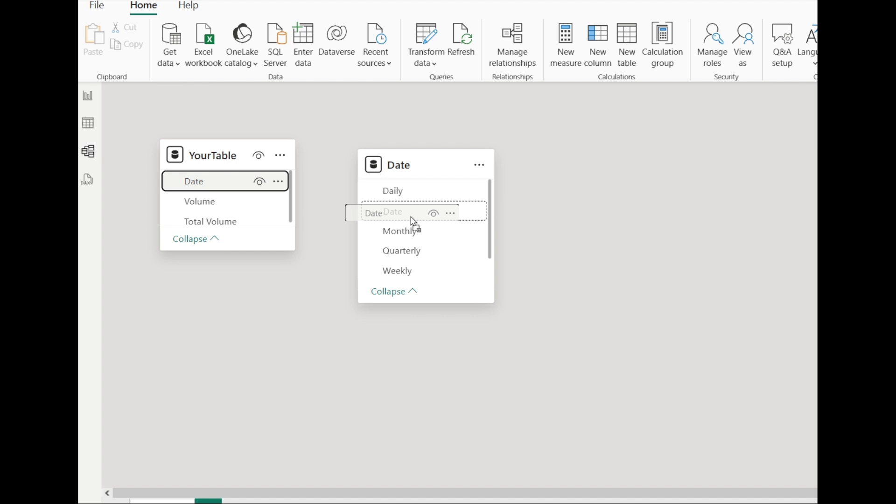
pyautogui.moveTo(412, 221); pyautogui.dragTo(411, 218)
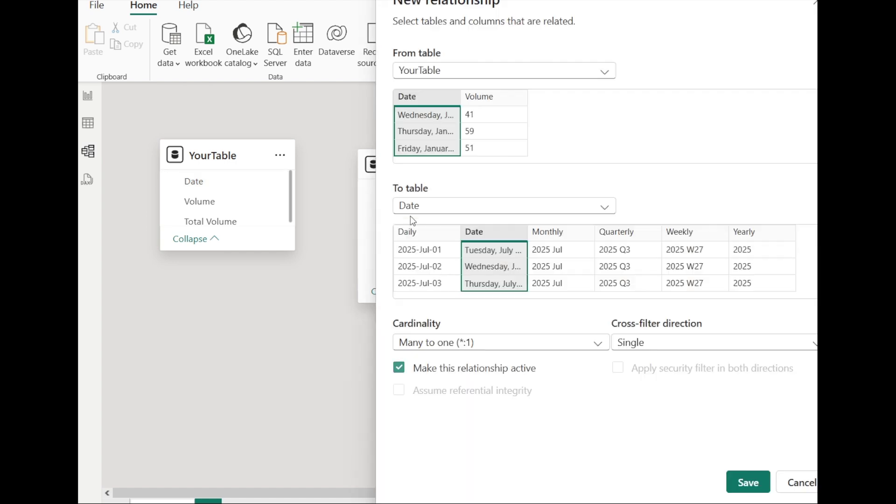
pyautogui.click(668, 346)
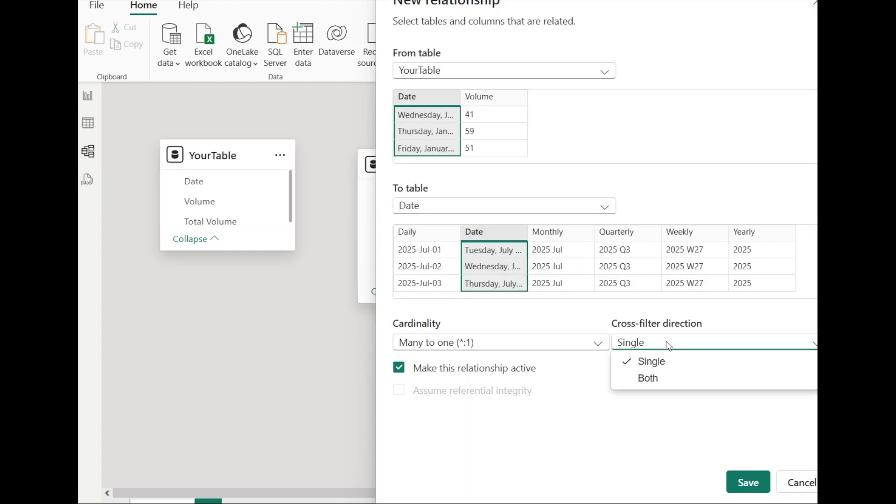
pyautogui.click(683, 389)
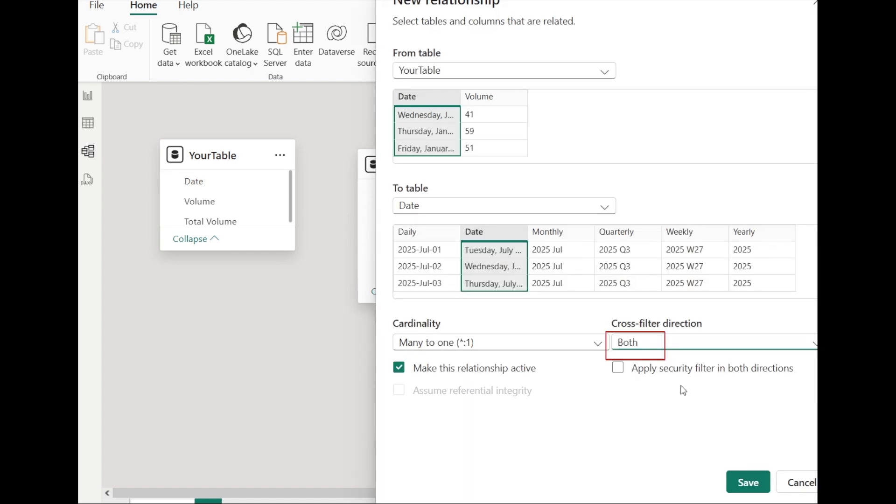
pyautogui.click(761, 488)
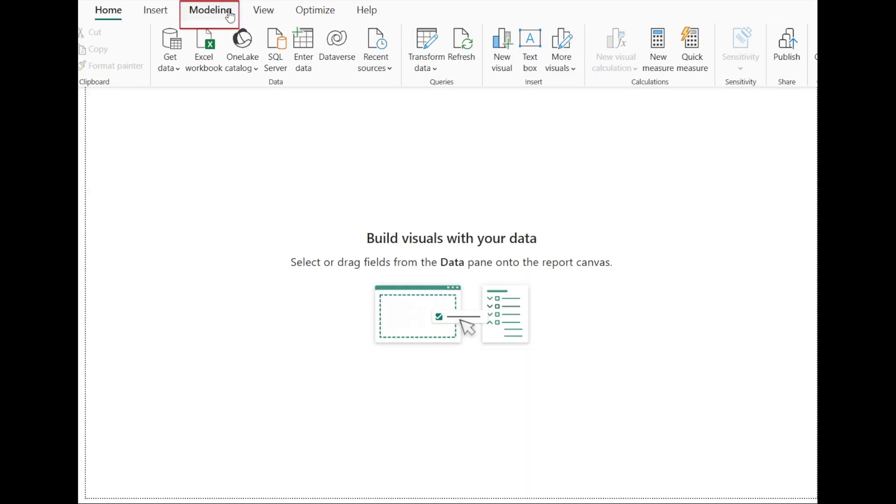
# Step: Create a Fields parameter from Date's Daily, Monthly, Quarterly, Weekly and Yearly columns, adding its slicer
pyautogui.click(230, 17)
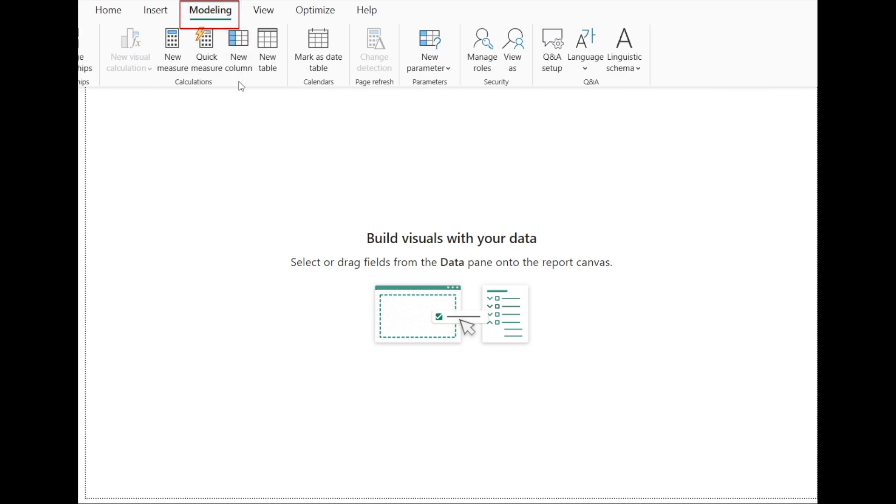
pyautogui.click(449, 73)
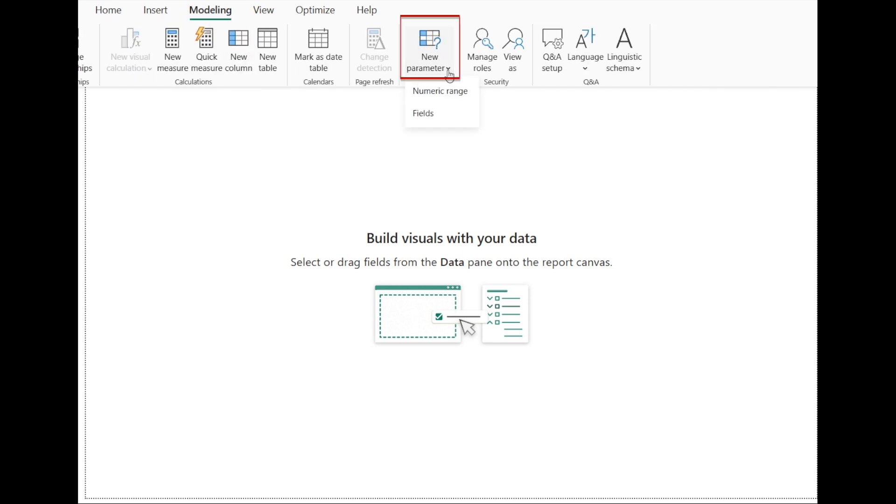
pyautogui.click(459, 114)
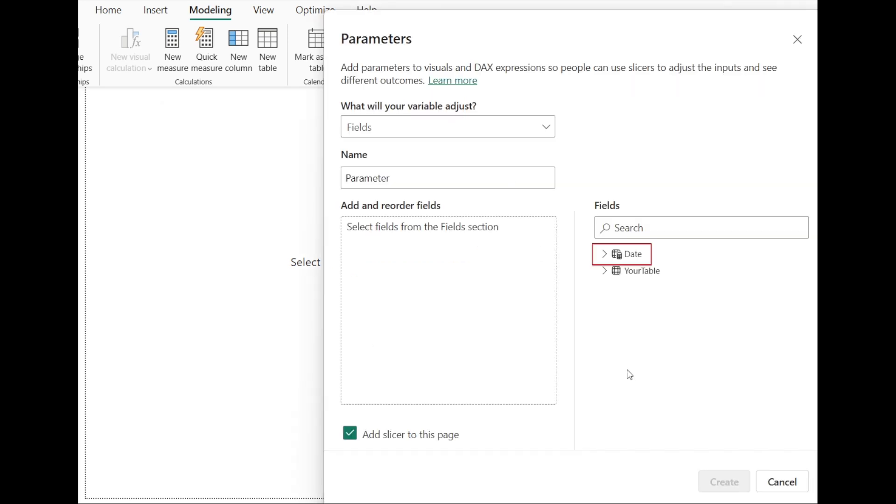
pyautogui.click(606, 254)
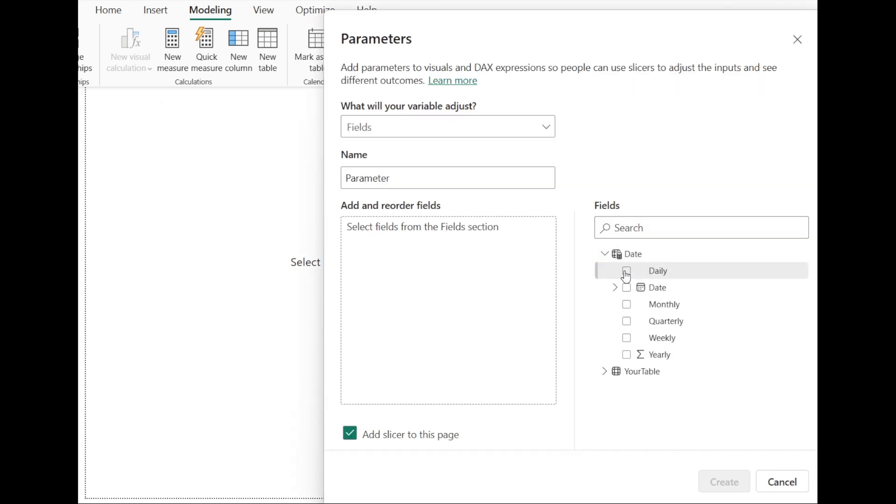
pyautogui.click(627, 270)
pyautogui.click(627, 302)
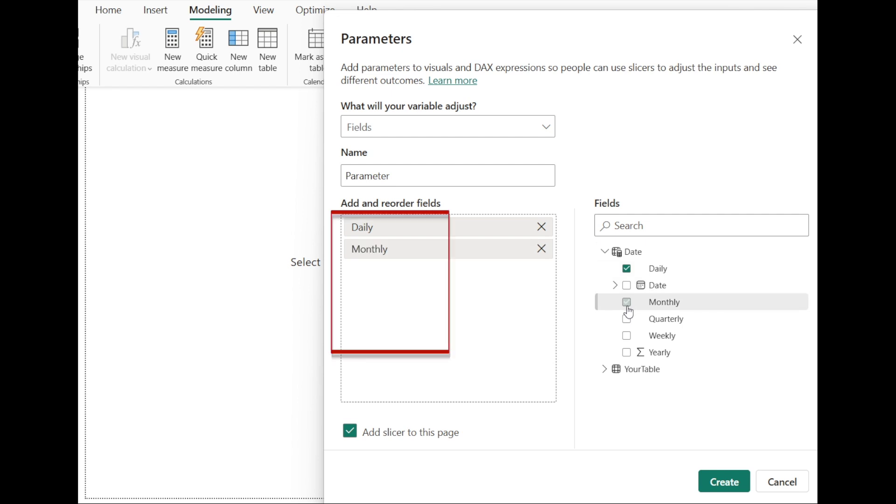
pyautogui.click(627, 319)
pyautogui.click(627, 336)
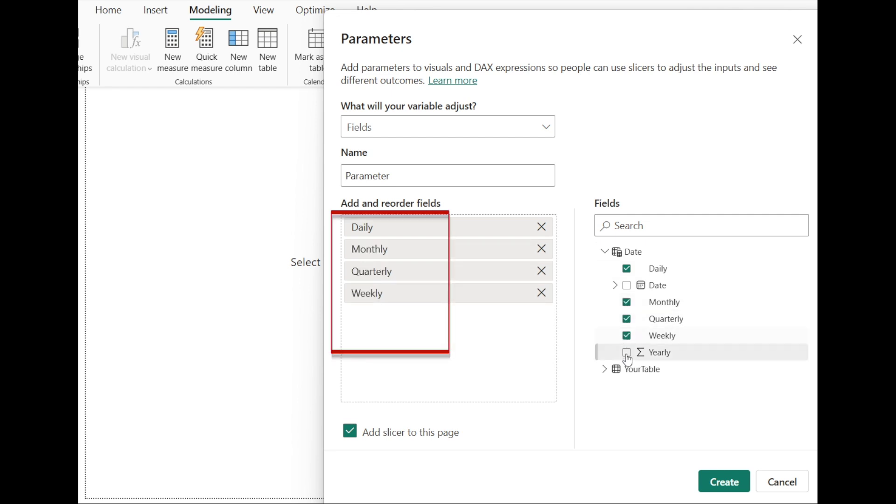
pyautogui.click(627, 352)
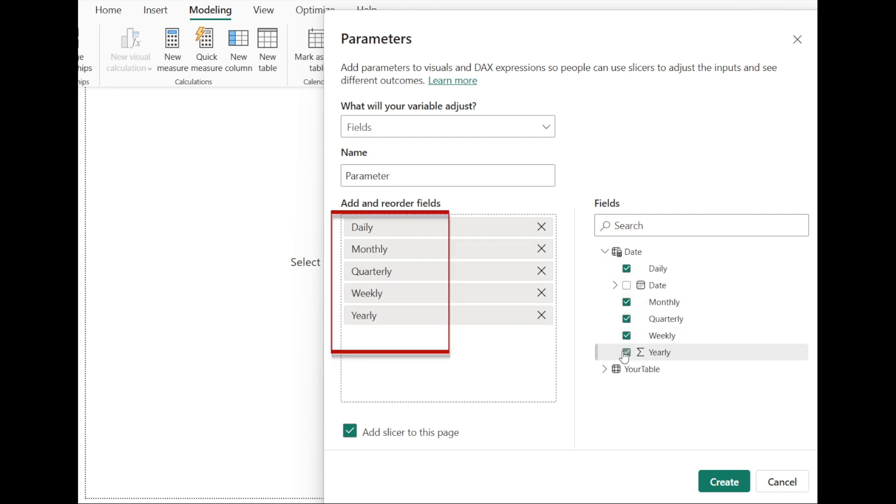
pyautogui.click(736, 491)
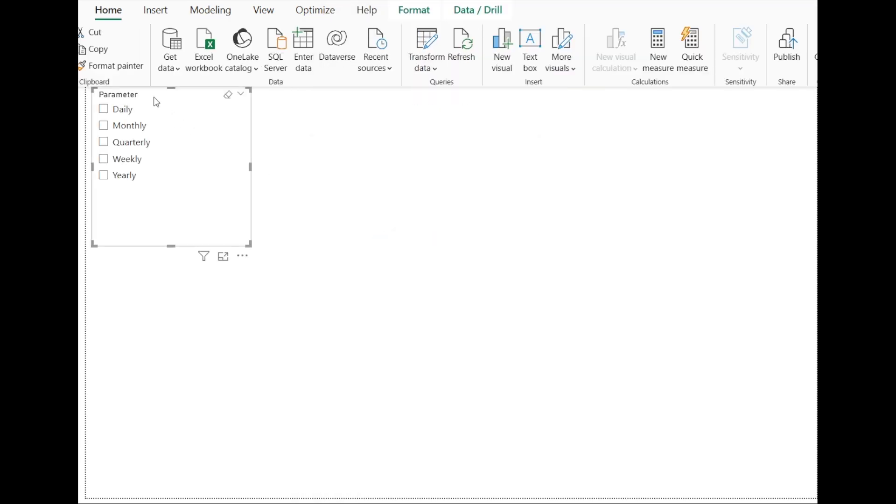
pyautogui.moveTo(382, 154)
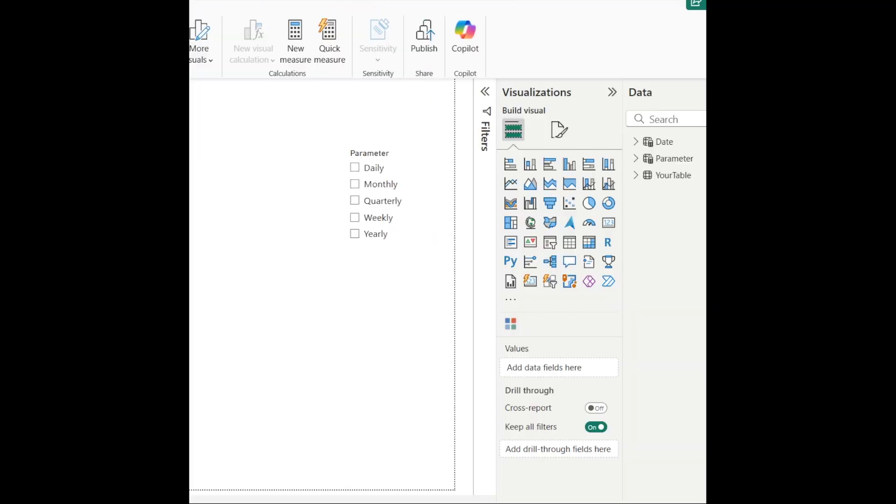
# Step: Turn on Single select in the Parameter slicer's Selection settings
pyautogui.click(389, 151)
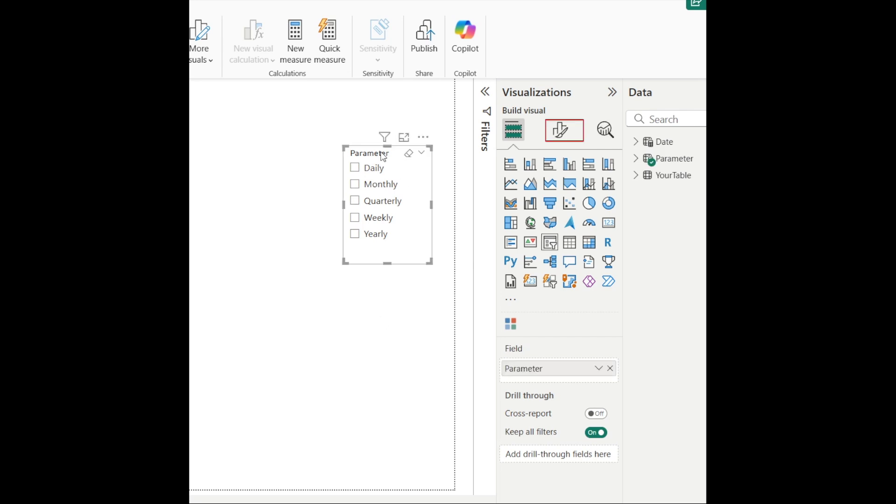
pyautogui.click(568, 144)
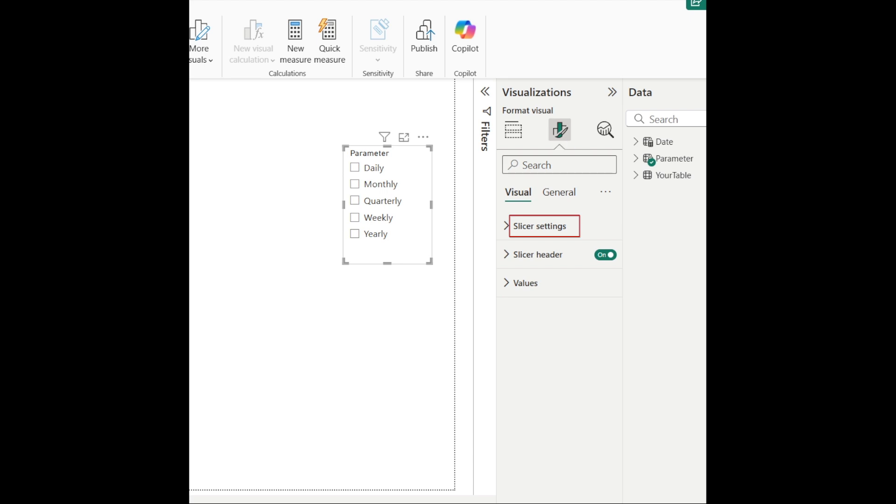
pyautogui.click(597, 233)
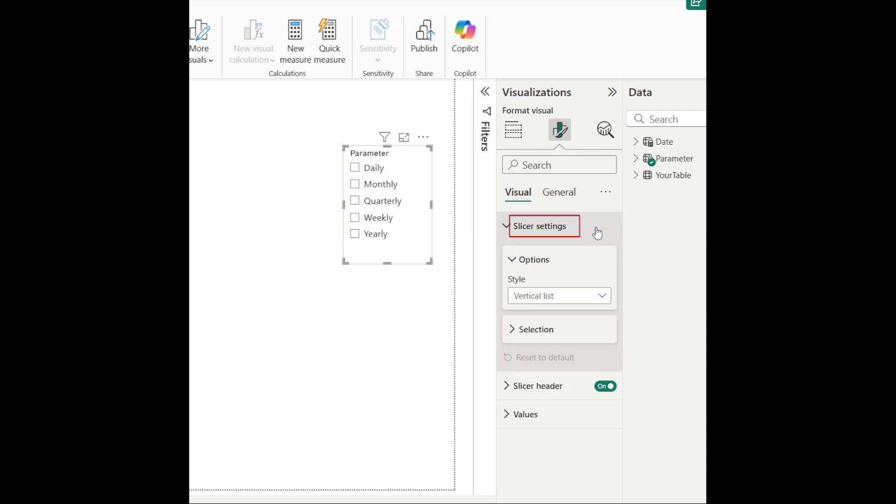
pyautogui.click(579, 337)
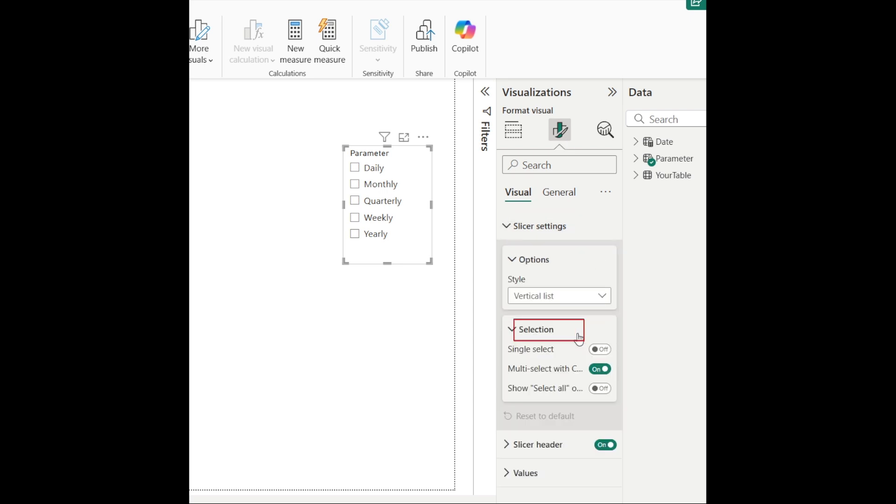
pyautogui.click(601, 351)
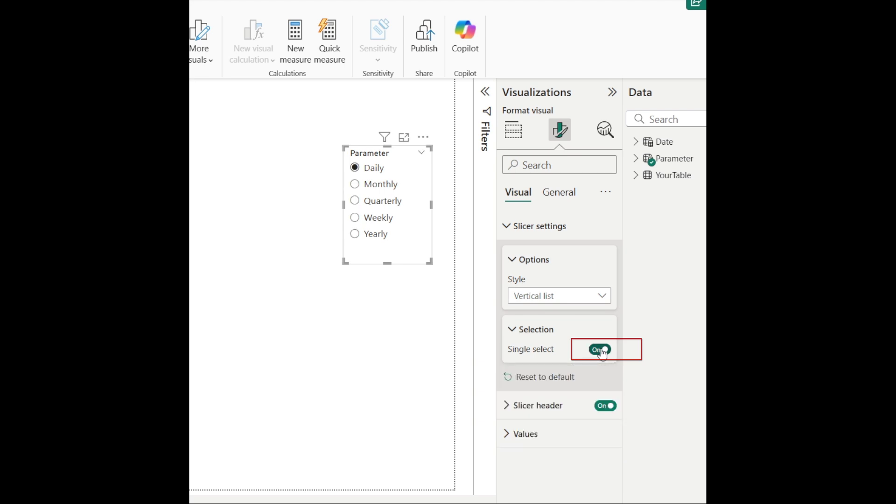
# Step: Try several periods in the slicer, leaving Monthly selected
pyautogui.click(380, 185)
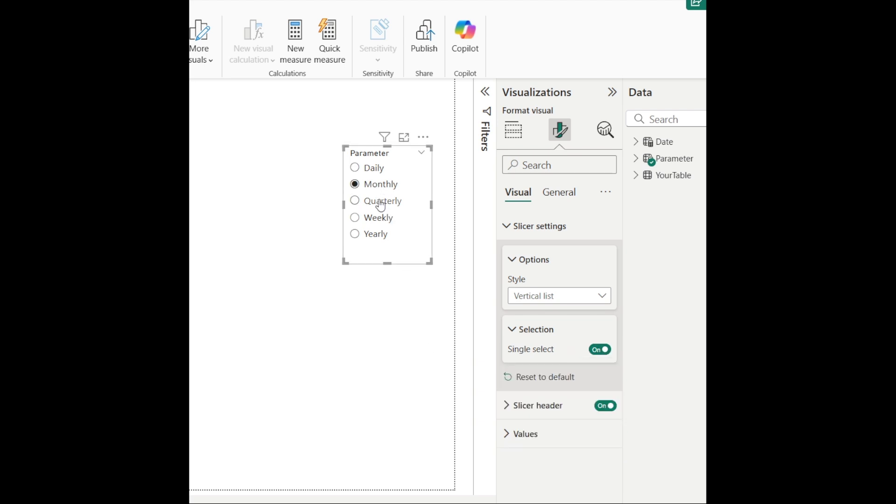
pyautogui.click(383, 201)
pyautogui.click(380, 217)
pyautogui.click(380, 187)
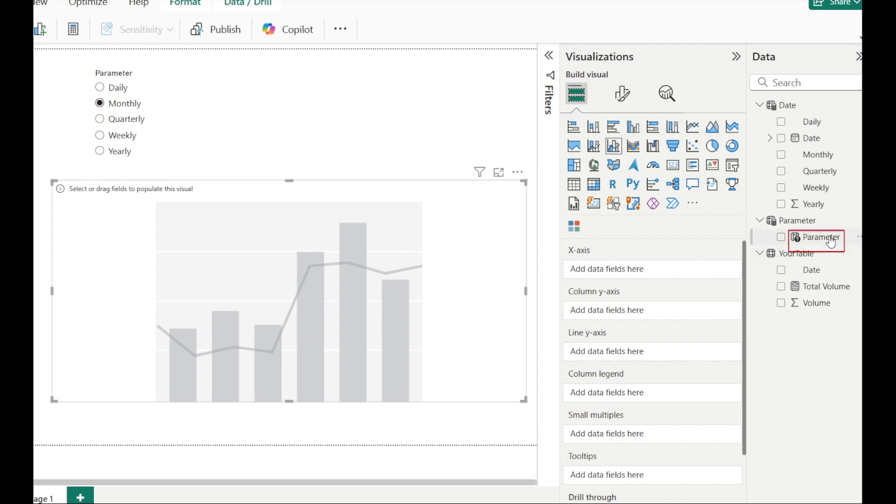
# Step: Put Parameter on the X-axis, Total Volume on the Y-axis, and Earliest Date in Tooltips
pyautogui.moveTo(830, 241); pyautogui.dragTo(677, 271)
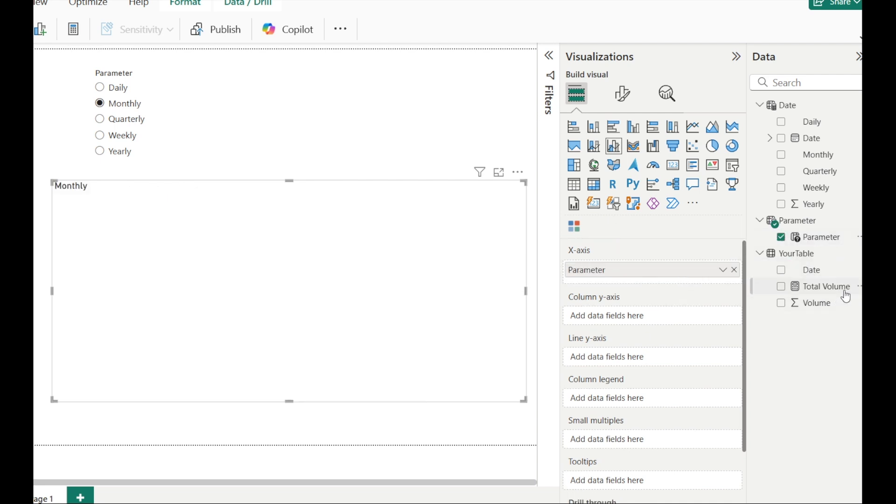
pyautogui.moveTo(846, 294); pyautogui.dragTo(675, 322)
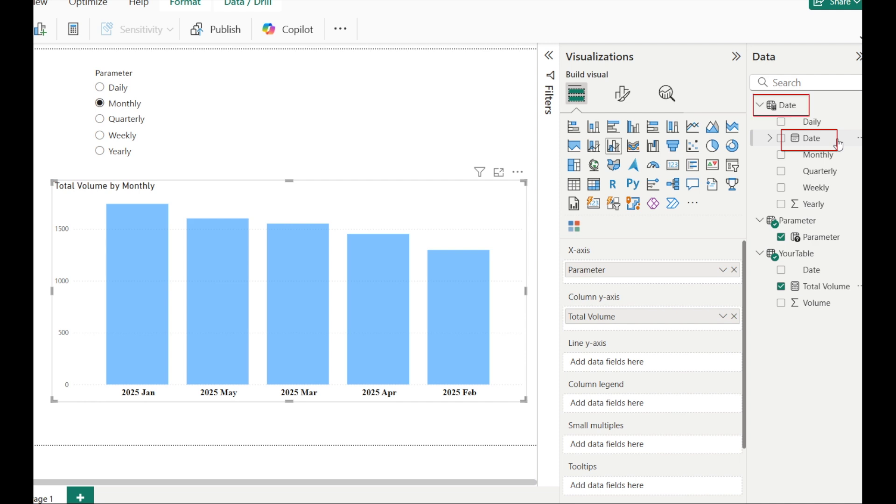
pyautogui.moveTo(839, 144); pyautogui.dragTo(667, 491)
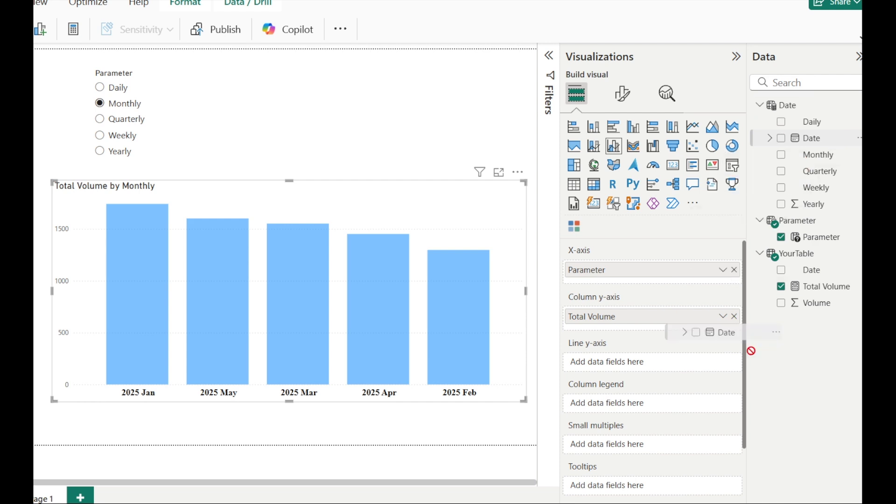
pyautogui.moveTo(668, 490); pyautogui.dragTo(663, 487)
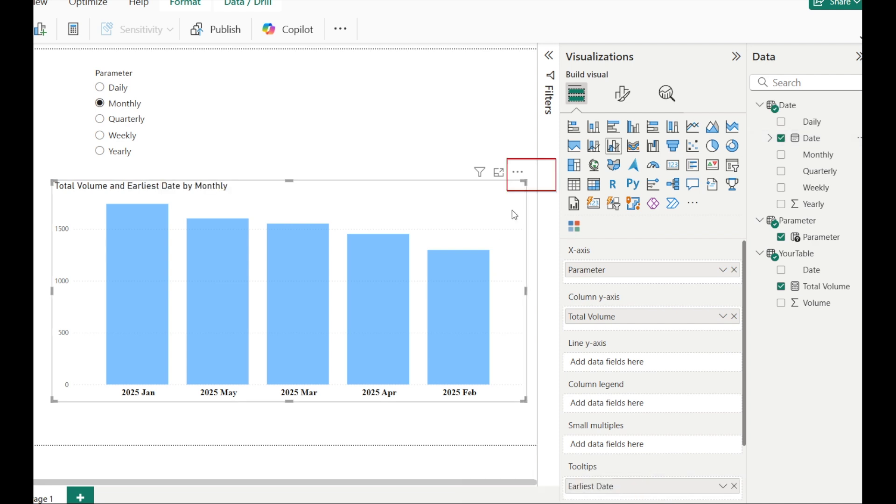
# Step: Sort the chart axis ascending by Earliest Date, then switch the slicer from Quarterly to Weekly
pyautogui.click(518, 172)
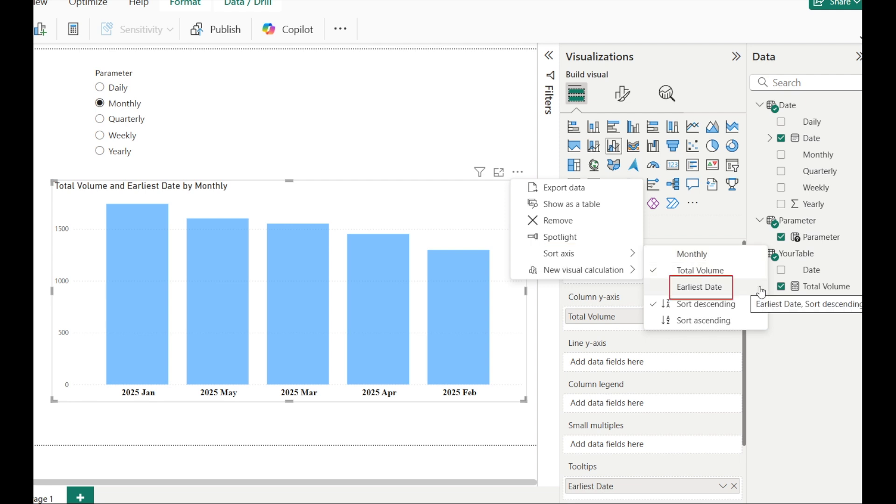
pyautogui.moveTo(559, 254)
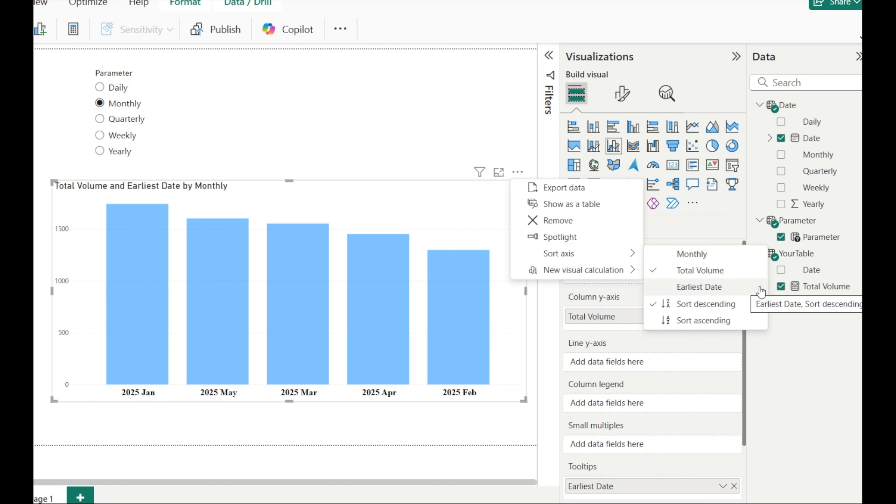
pyautogui.click(701, 287)
pyautogui.click(519, 173)
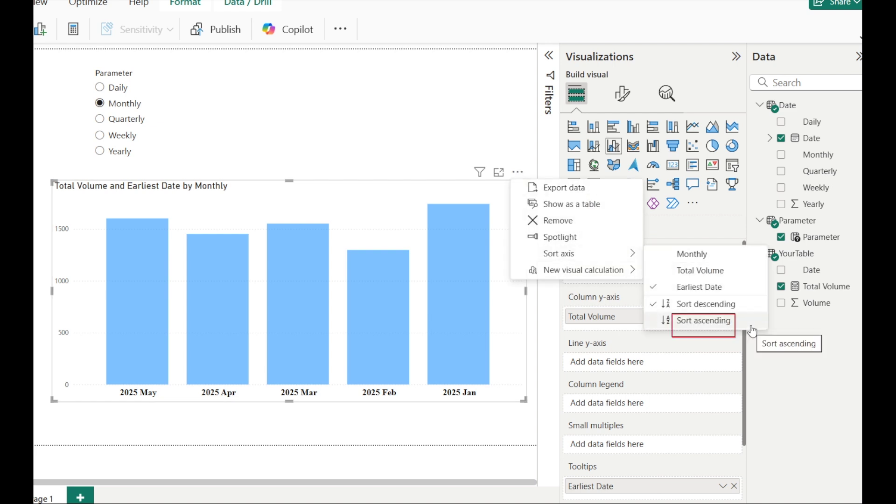
pyautogui.click(750, 327)
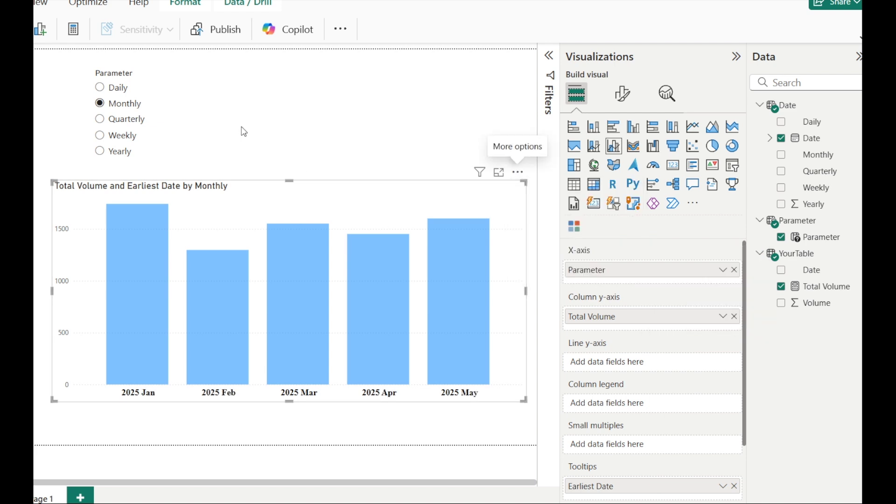
pyautogui.click(131, 121)
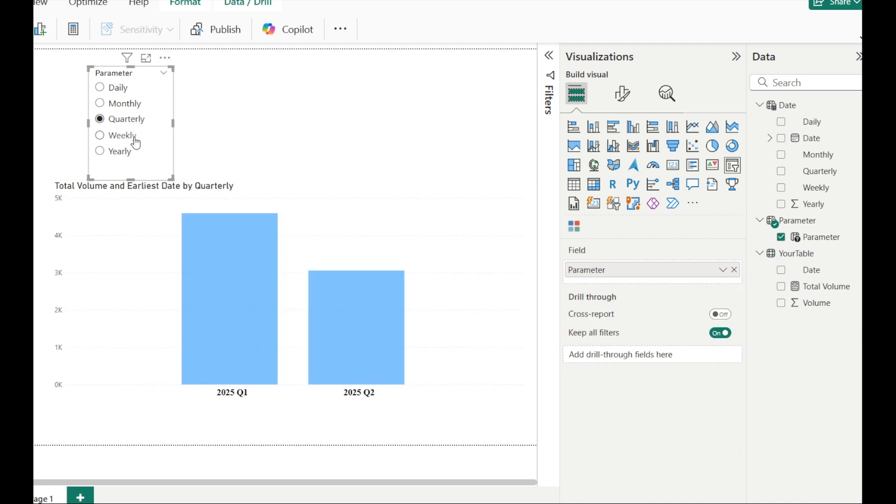
pyautogui.click(134, 136)
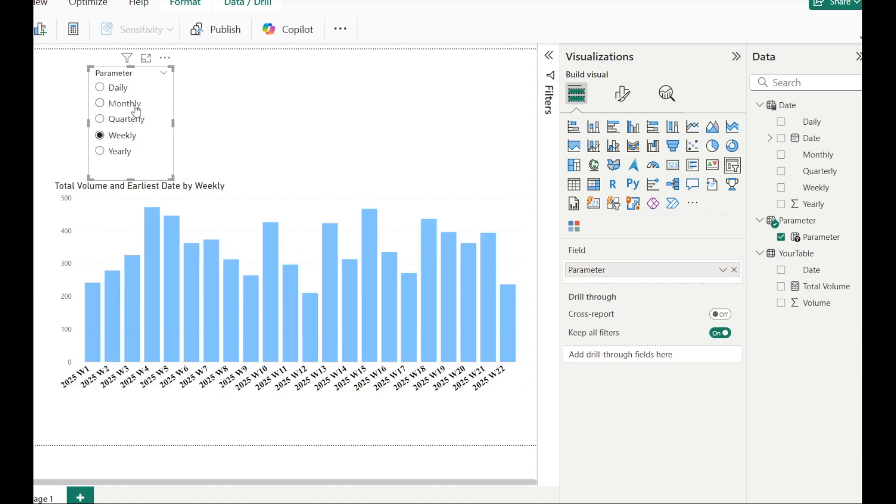